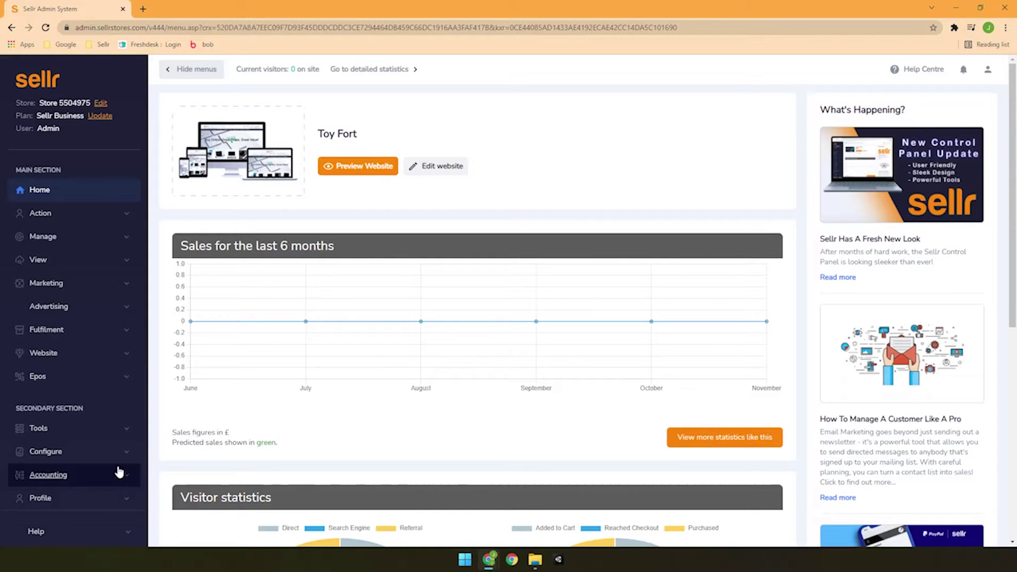
Open the store's shipping methods configuration and start adding a new shipping method.
left_click(104, 462)
scroll(101, 456, "down", 1)
left_click(90, 449)
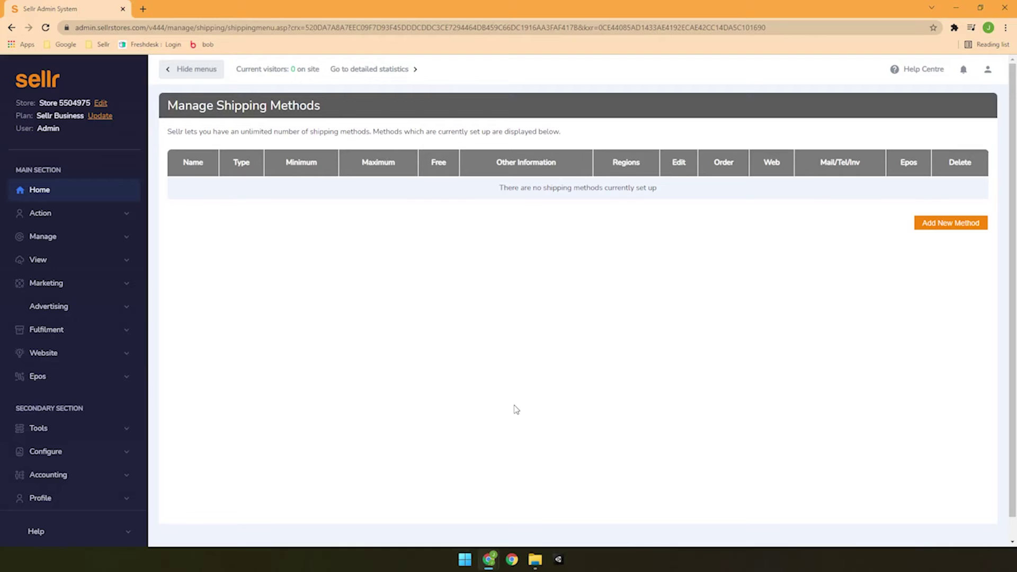
left_click(954, 223)
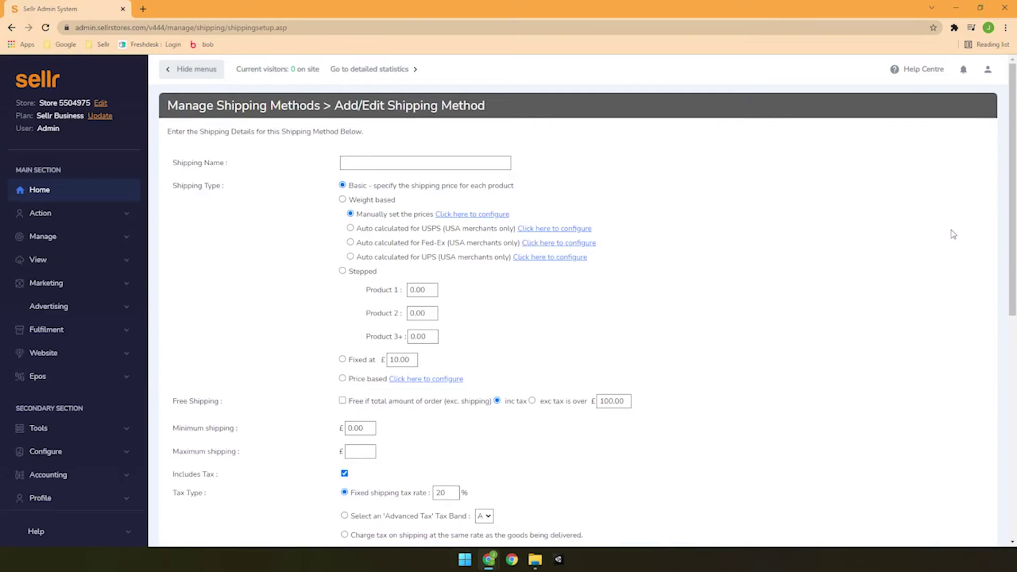
Name the shipping method "Weight Based Shipping" and set its shipping type to weight based.
left_click(475, 160)
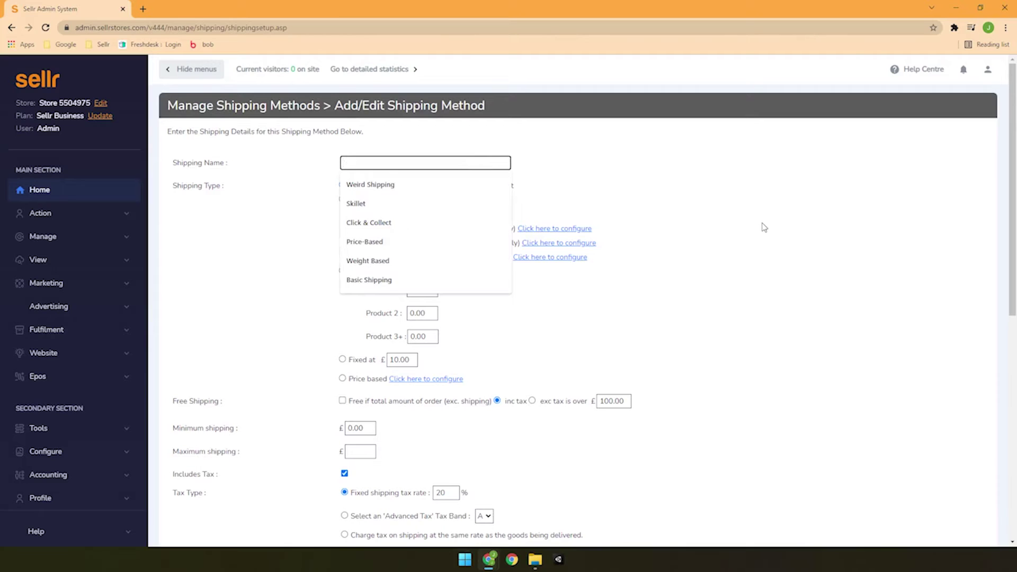
type("Weigh")
key("Down")
key("Down")
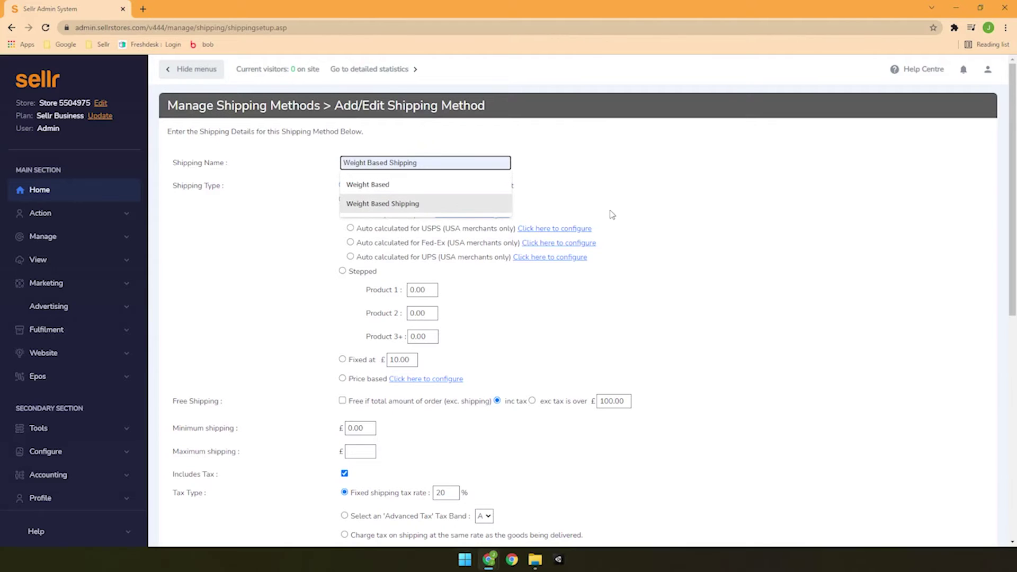
key("Return")
left_click(342, 199)
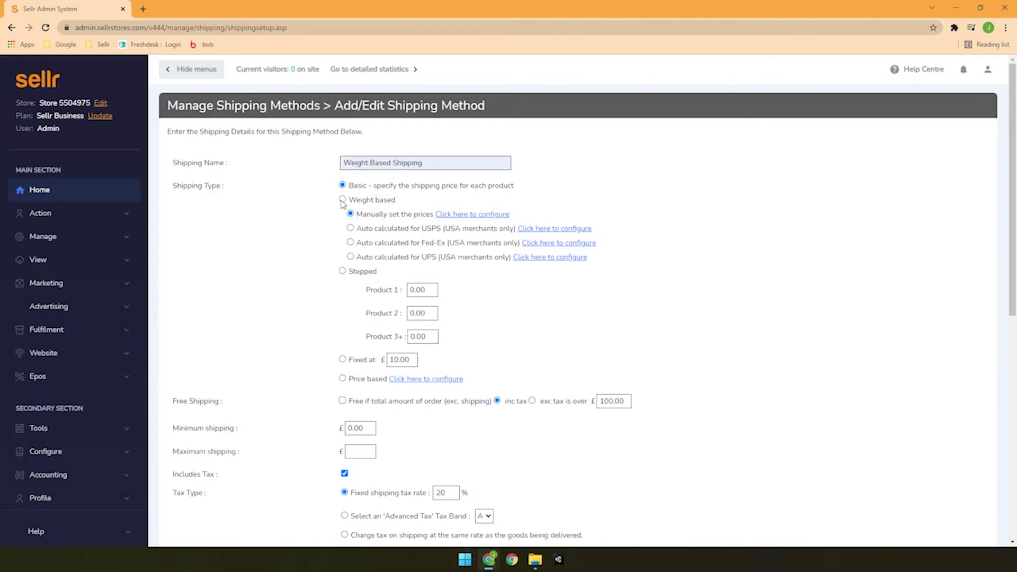
Configure the manually set prices by adding a weight band from 0 to 100 with an amount of £1.00.
left_click(477, 215)
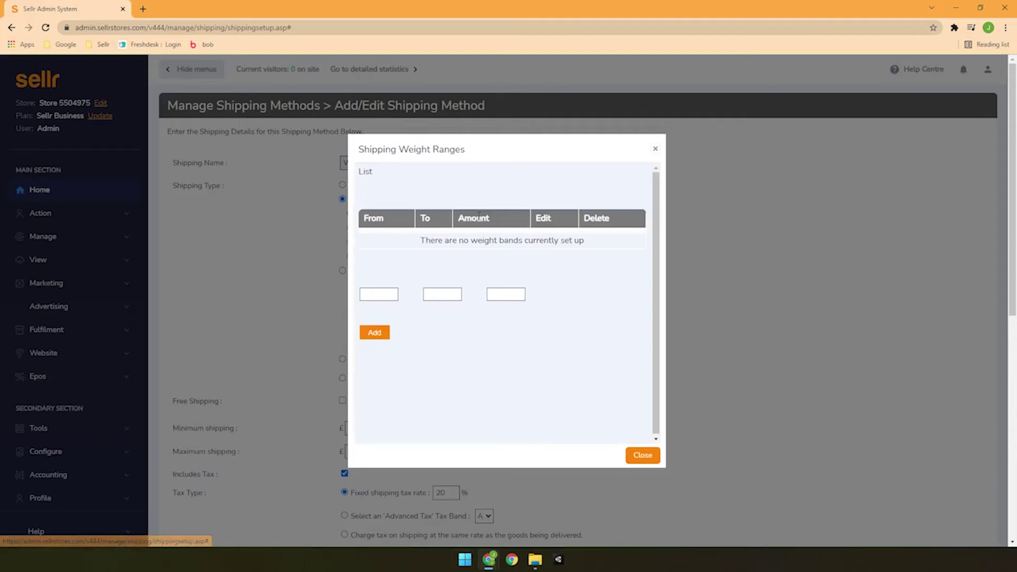
left_click(379, 294)
type("0")
key("Tab")
type("100")
key("Tab")
type("1")
left_click(375, 332)
Add a second shipping weight band from 100 to 500 with an amount of £1.50.
left_click(379, 294)
type("100")
left_click(375, 332)
Add weight bands from 500 to 1000 at £3.00 and from 1000 to 10000 at £5.00, and close the weight ranges.
left_click(378, 310)
type("500")
key("Tab")
type("1000")
key("Tab")
type("3")
left_click(378, 351)
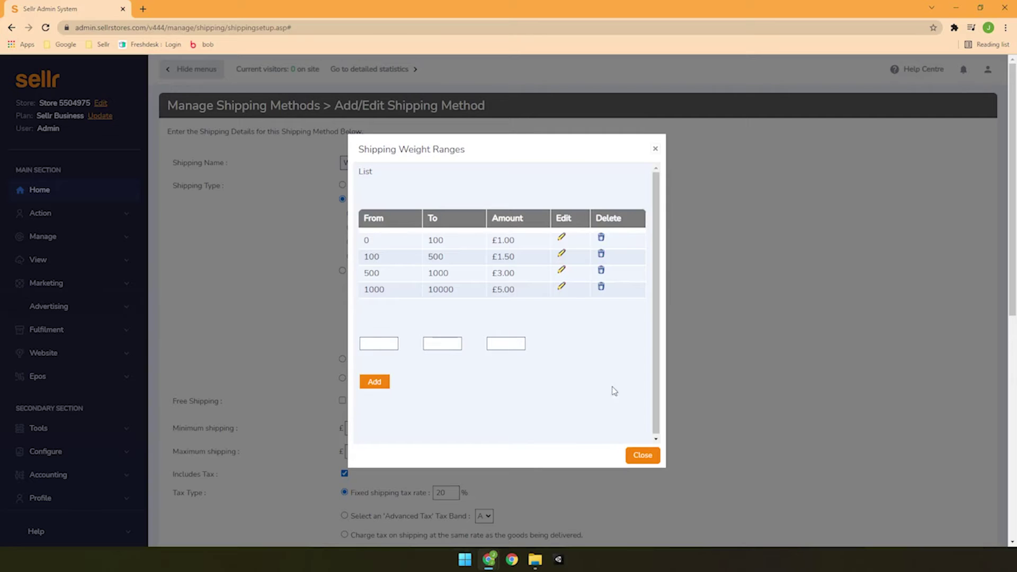
left_click(644, 457)
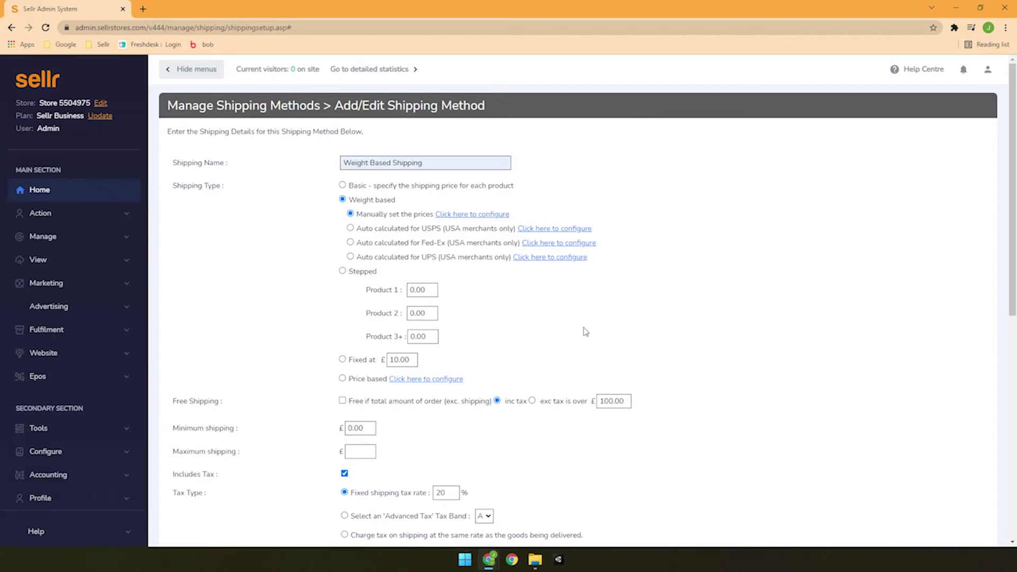
Leave the promotion restriction at "Please Select" and save the weight-based shipping method.
middle_click(716, 332)
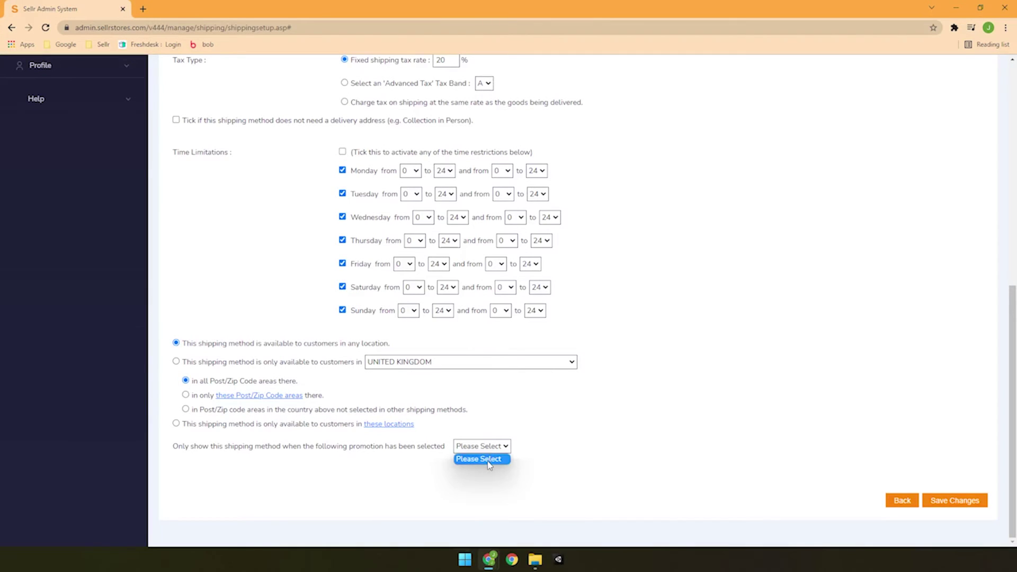
left_click(488, 459)
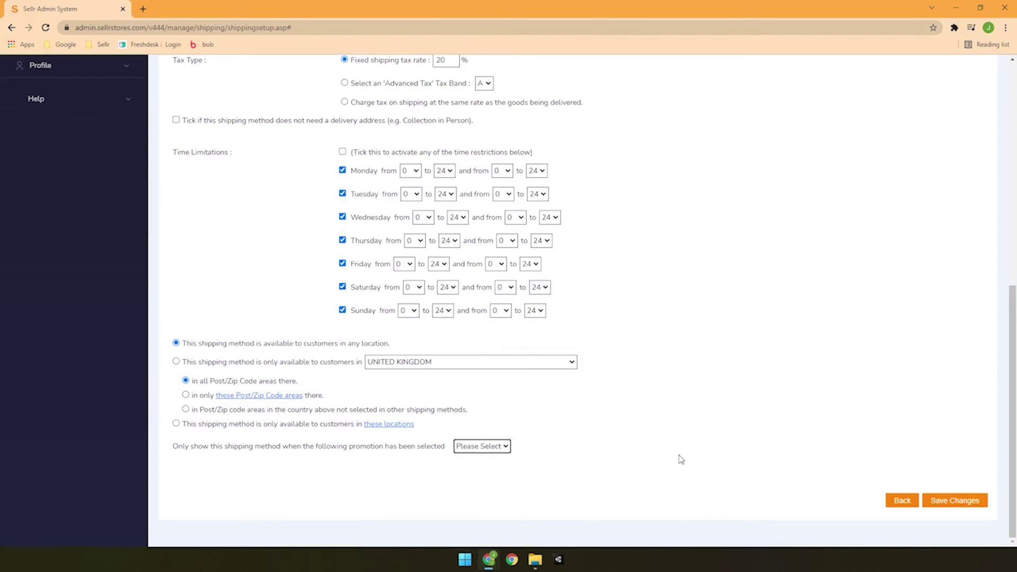
left_click(956, 502)
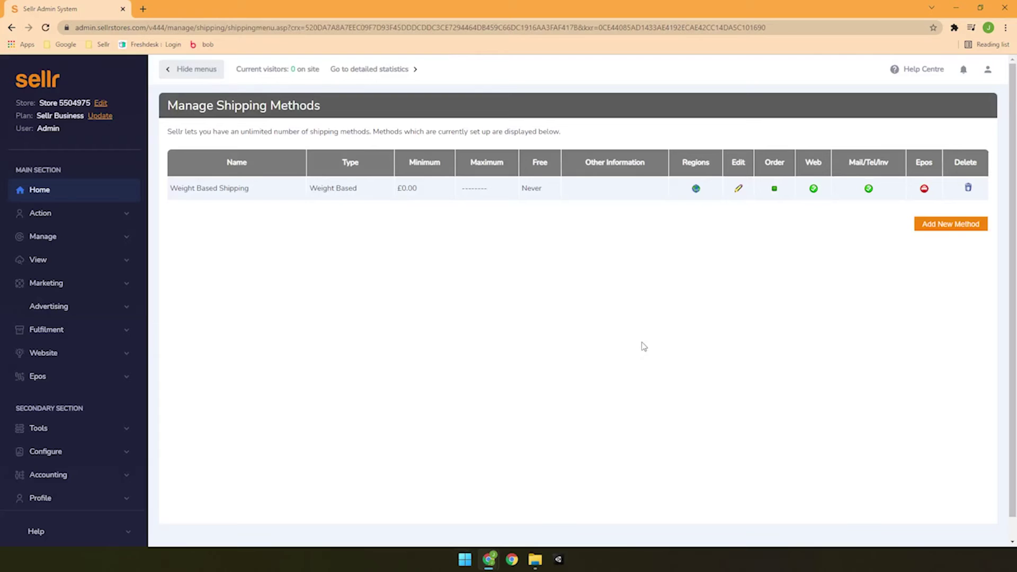
Open the store's item management and show the properties of the Monopoly (Example Item) product.
left_click(122, 239)
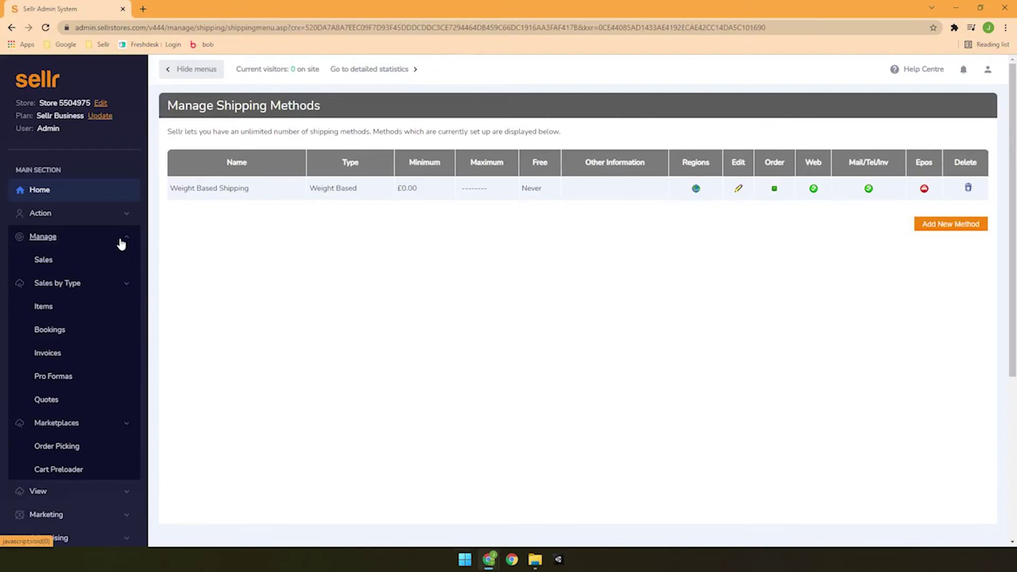
left_click(68, 307)
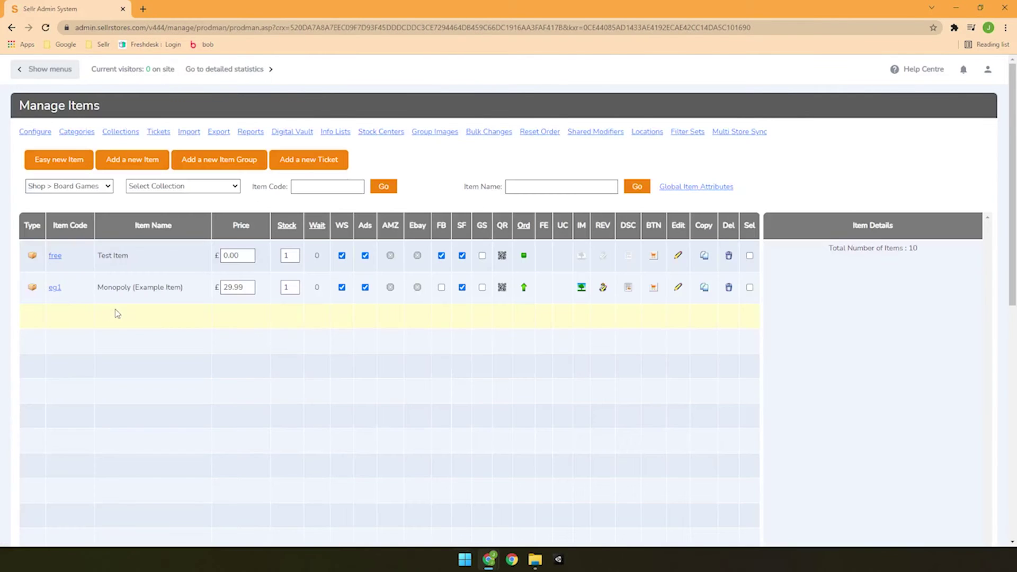
left_click(53, 293)
left_click_drag(856, 226, 877, 226)
left_click(908, 227)
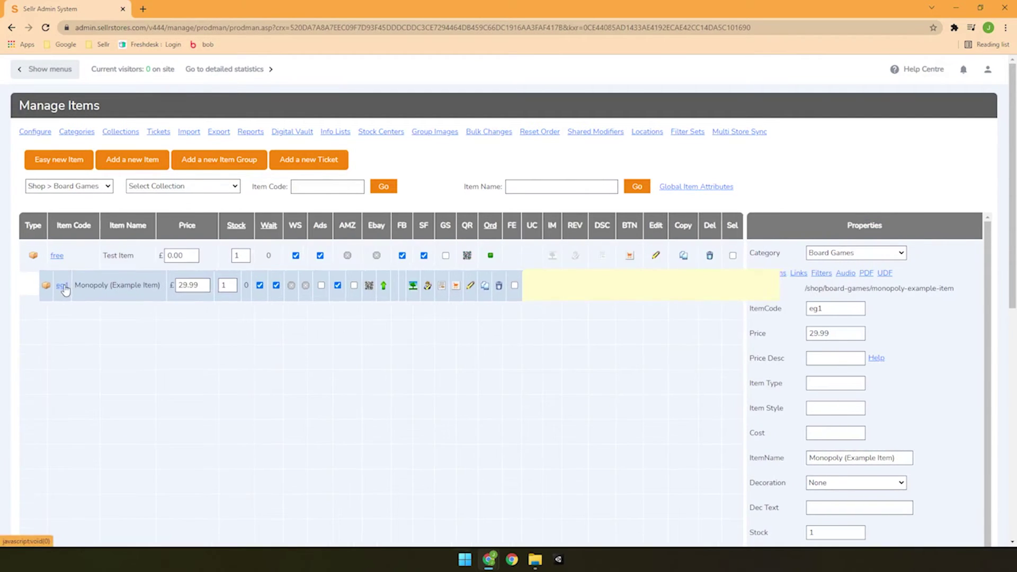
Expand the Monopoly item's shipping settings and examine the override weight and shipping override fields for Weight Based Shipping.
scroll(864, 326, "down", 3)
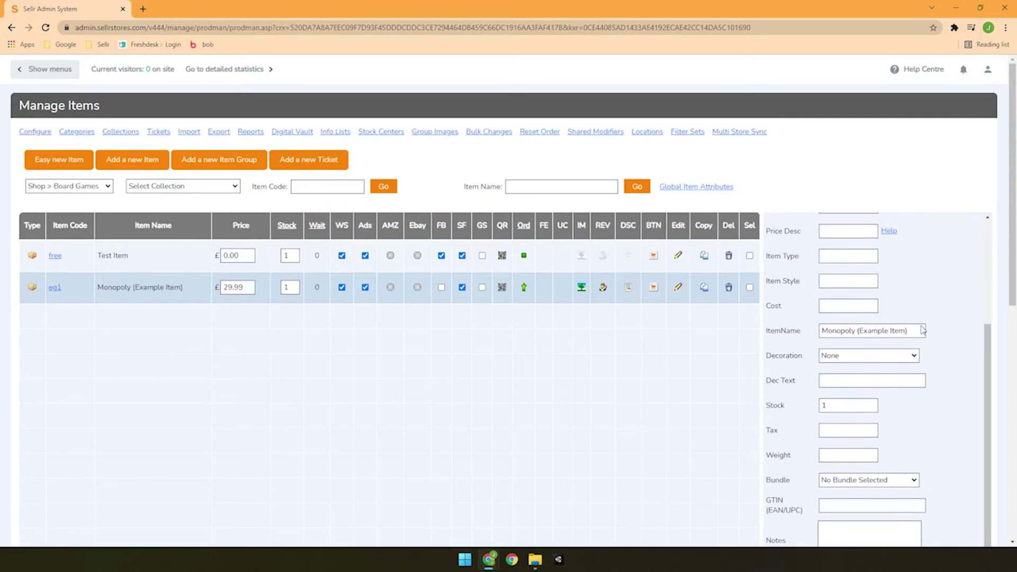
scroll(977, 334, "down", 5)
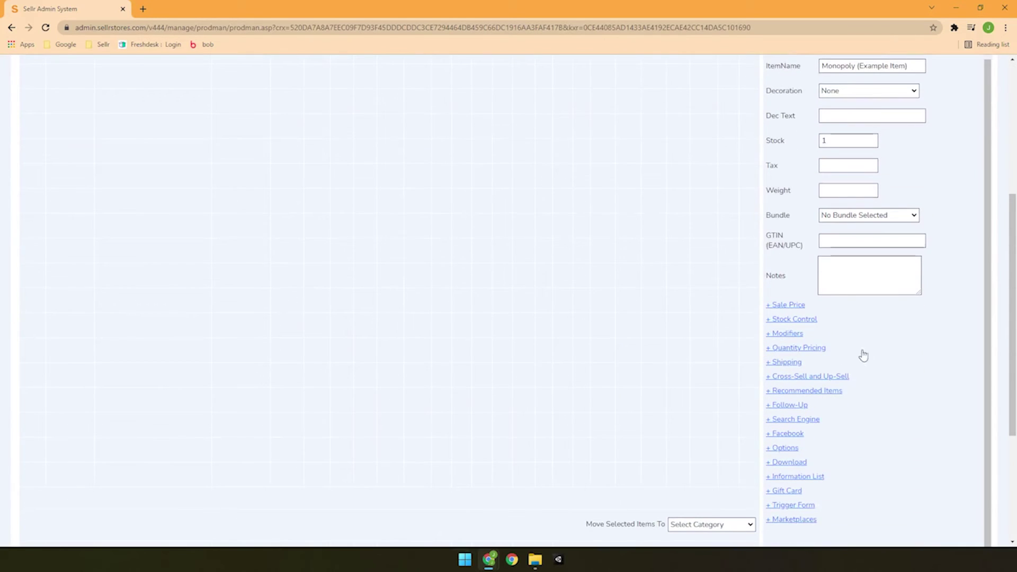
left_click(784, 363)
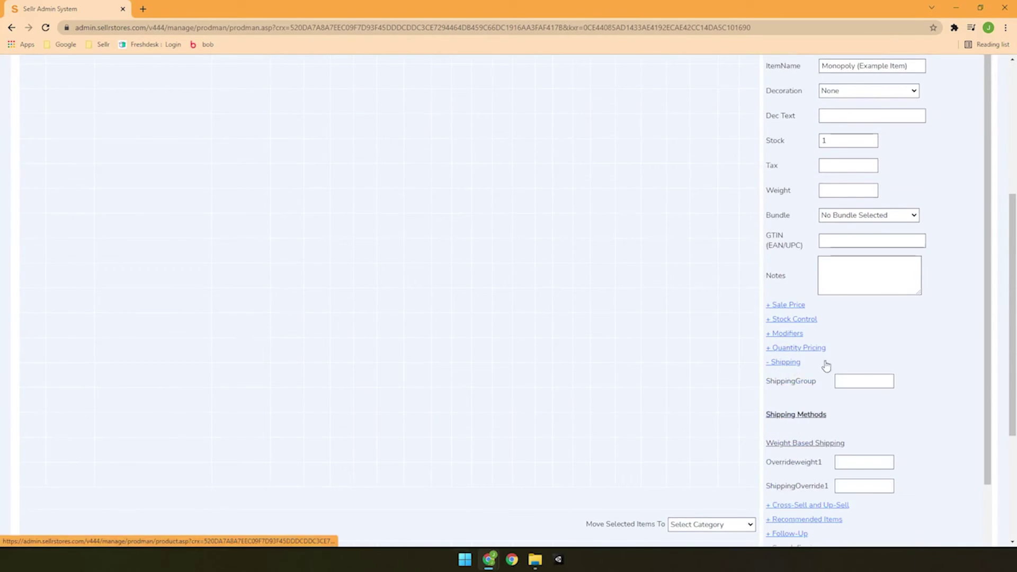
scroll(893, 373, "down", 1)
left_click(844, 411)
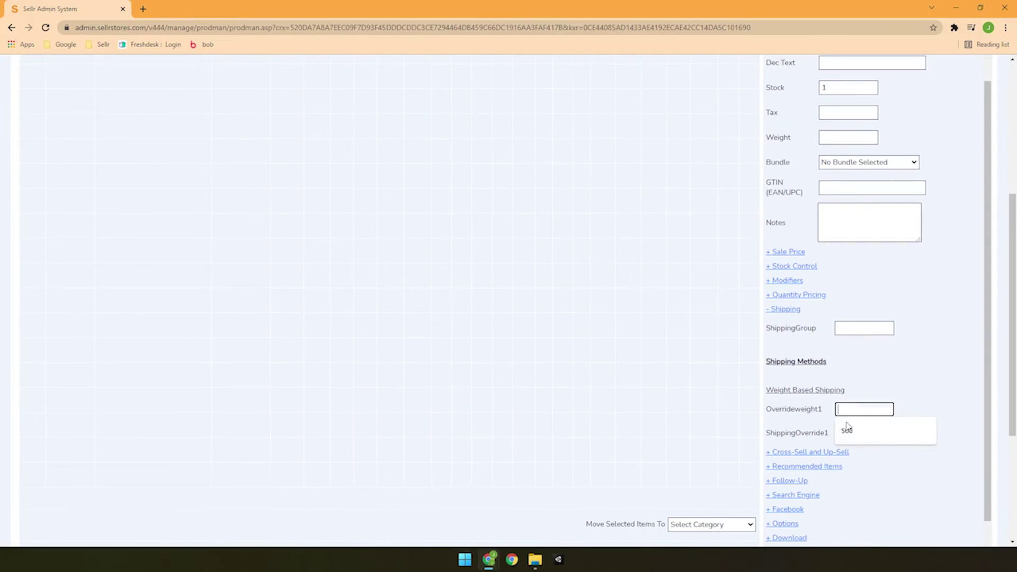
left_click(862, 454)
left_click(847, 453)
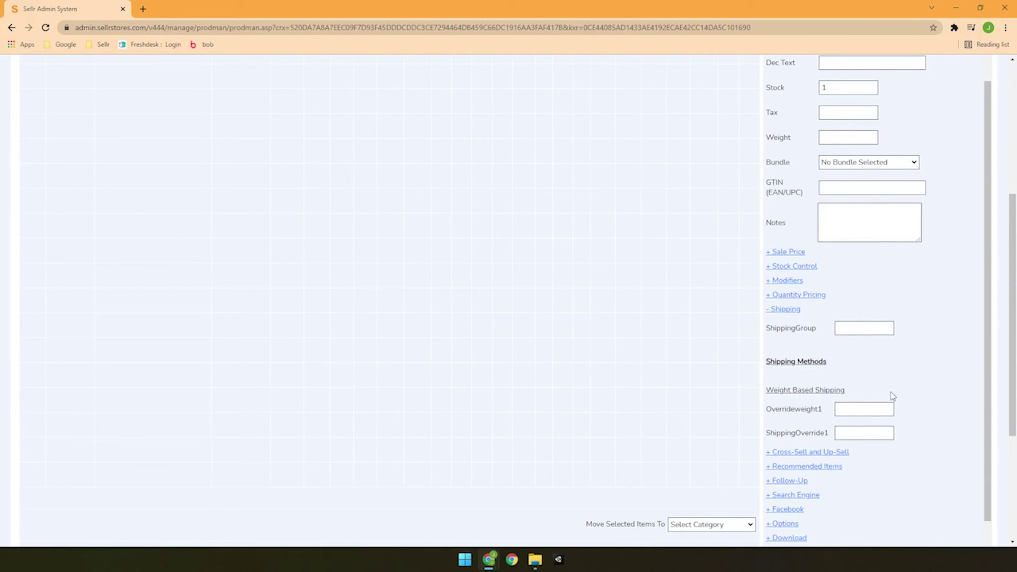
left_click(884, 413)
left_click(939, 404)
left_click(888, 431)
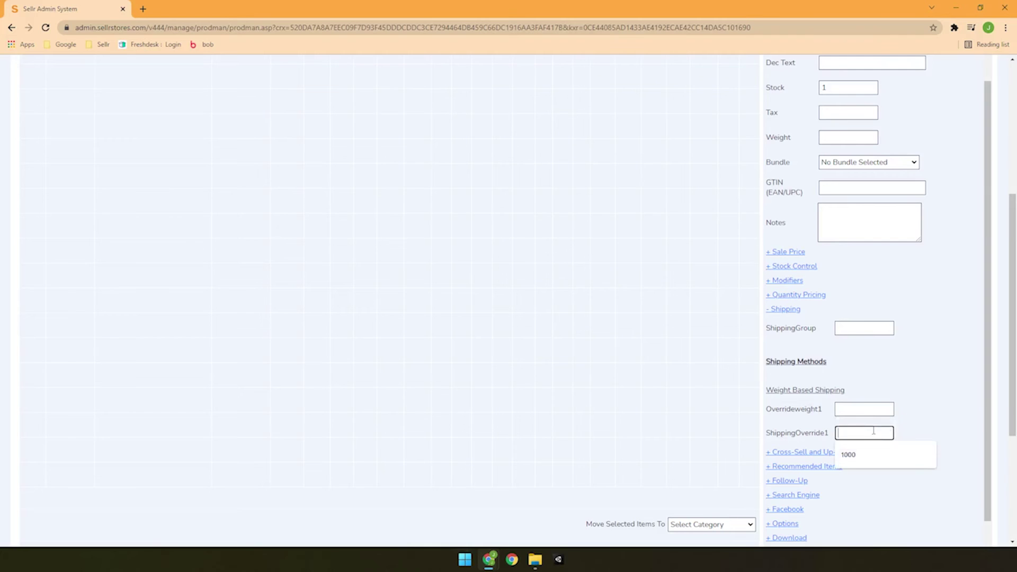
left_click(901, 414)
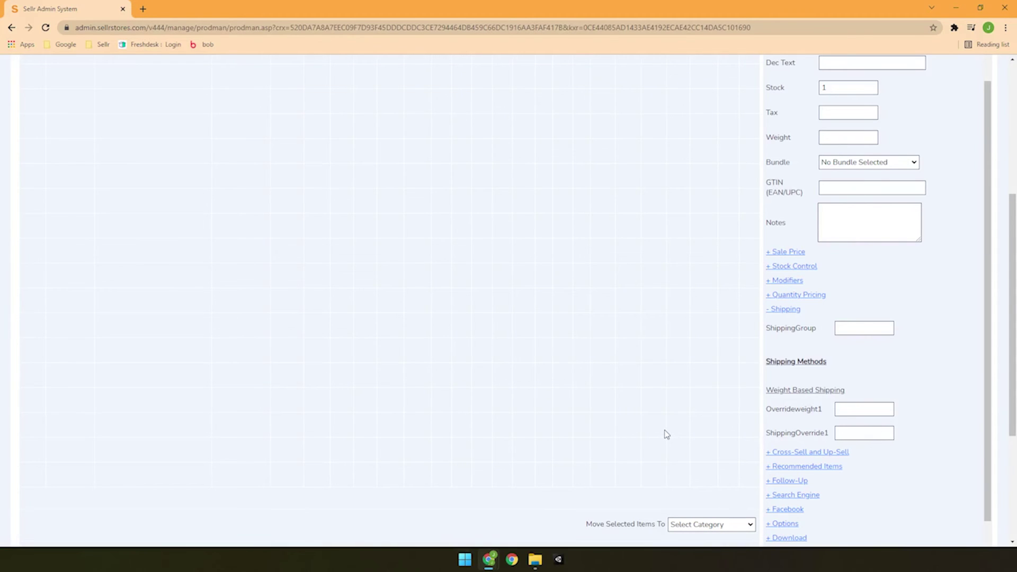
scroll(659, 422, "up", 4)
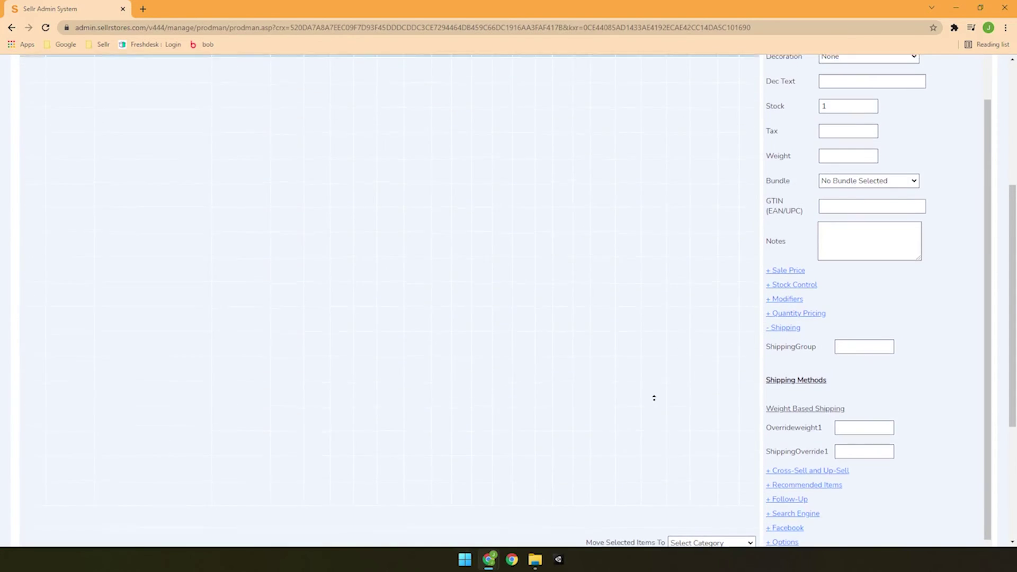
scroll(653, 393, "up", 1)
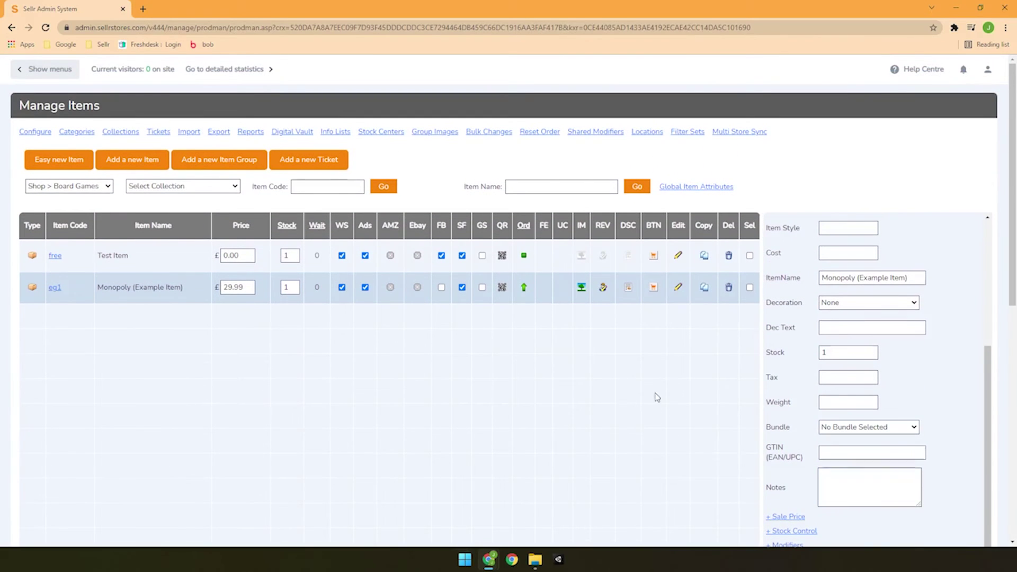
scroll(978, 395, "up", 3)
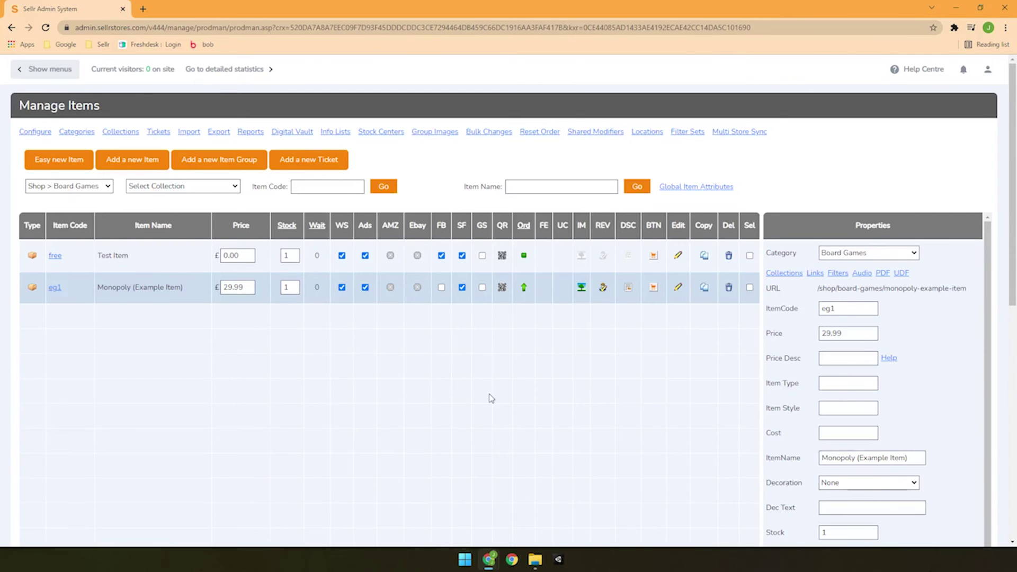
View the support team's contact details and return to the admin home page.
left_click(63, 68)
scroll(113, 332, "down", 6)
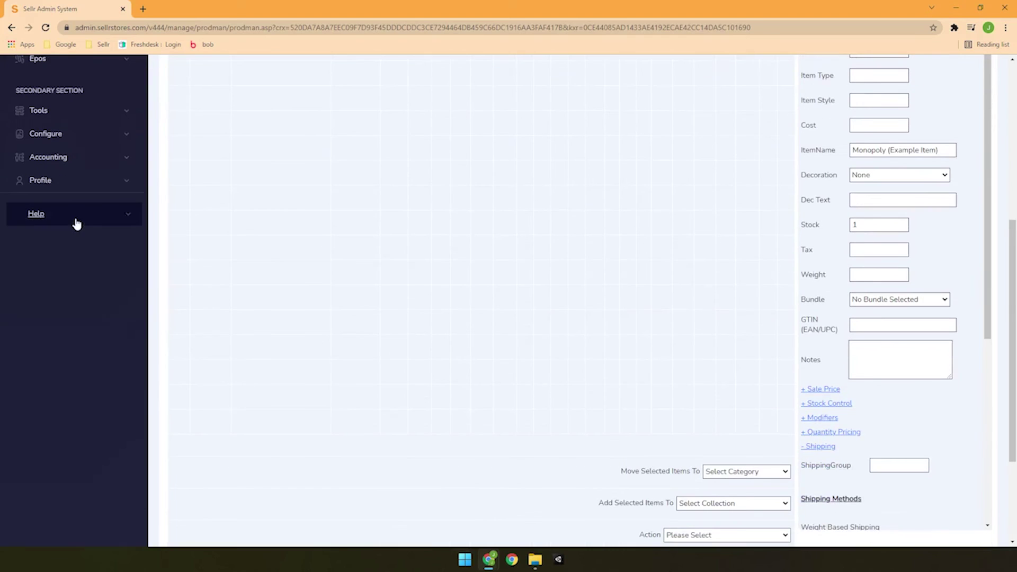
left_click(76, 222)
left_click(77, 243)
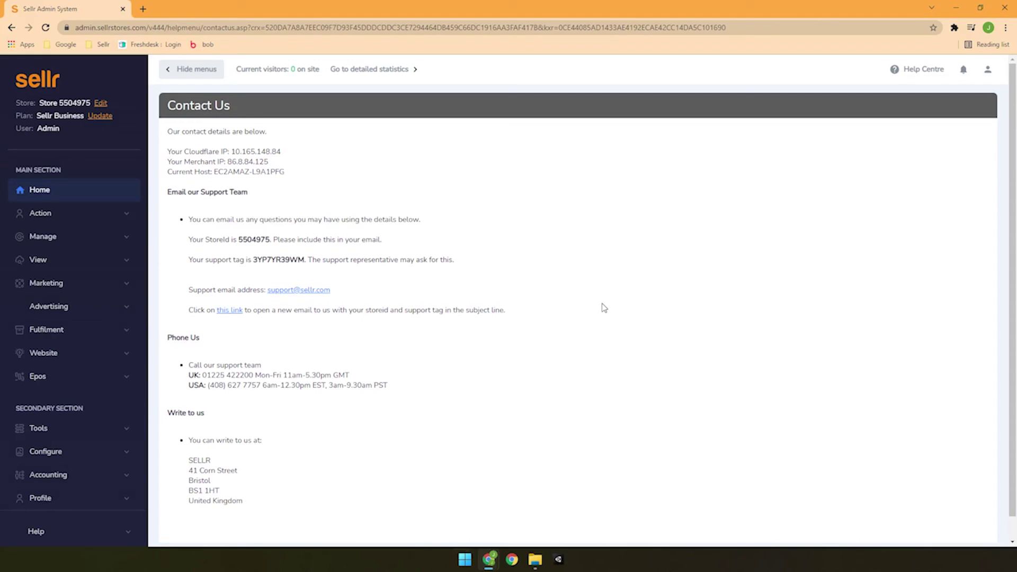
left_click(49, 86)
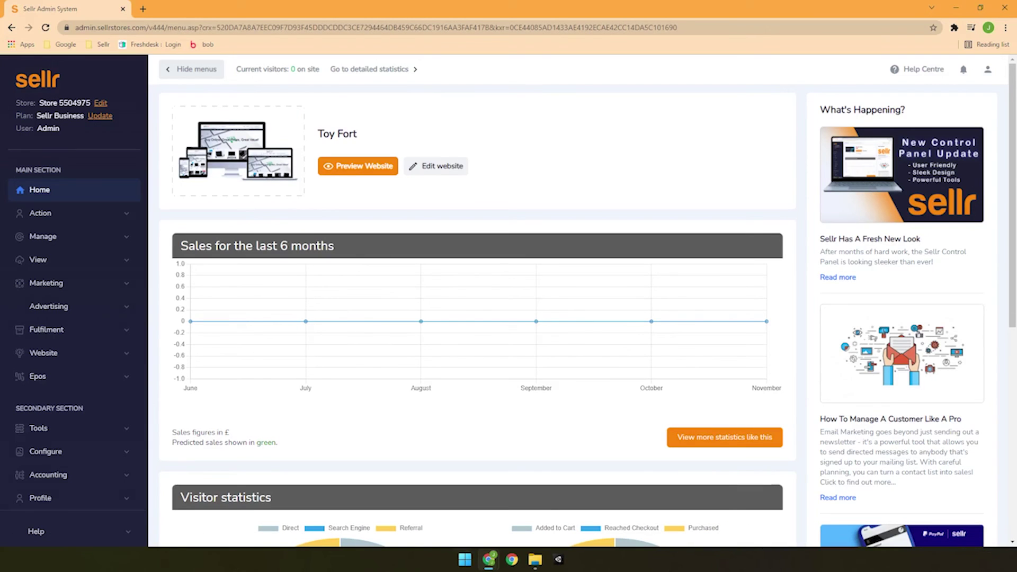